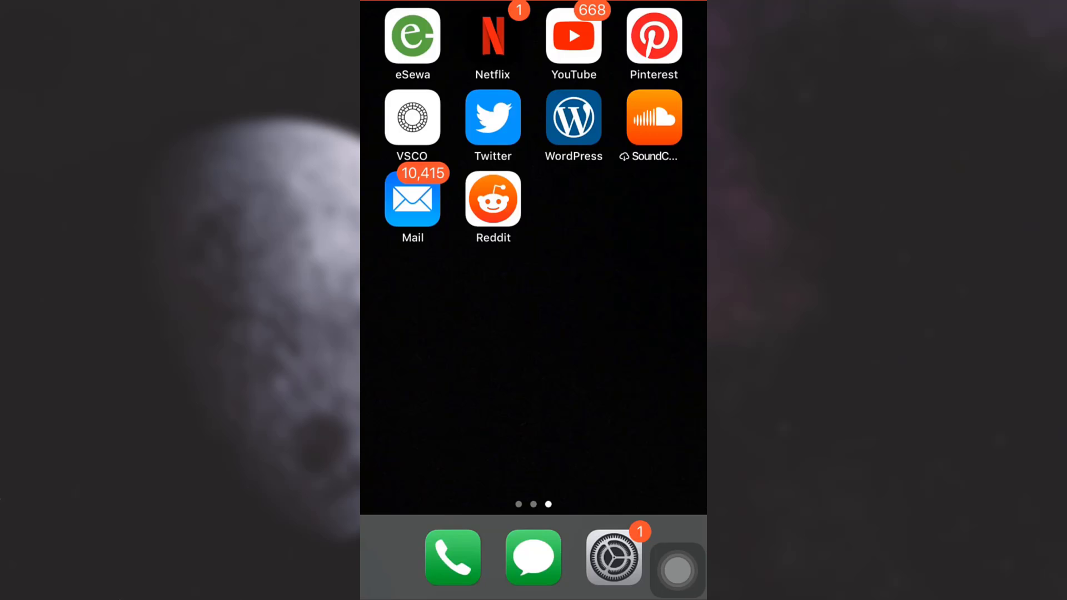
Step: Launch Reddit from the home screen to reach its Home feed
left_click(492, 200)
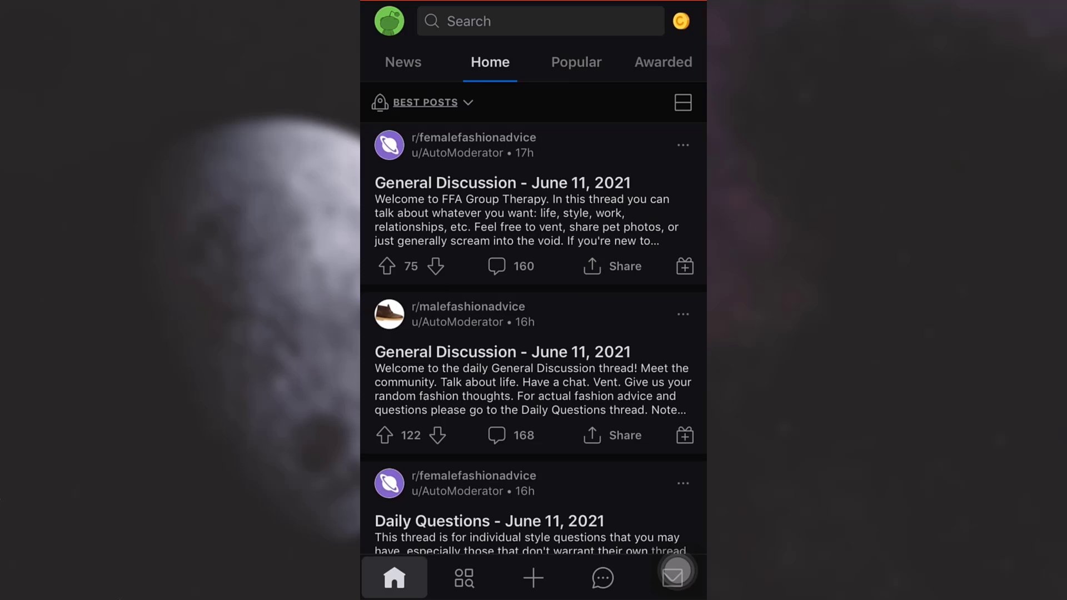
Step: Search Reddit for "mike" to list matching users and communities
left_click(542, 21)
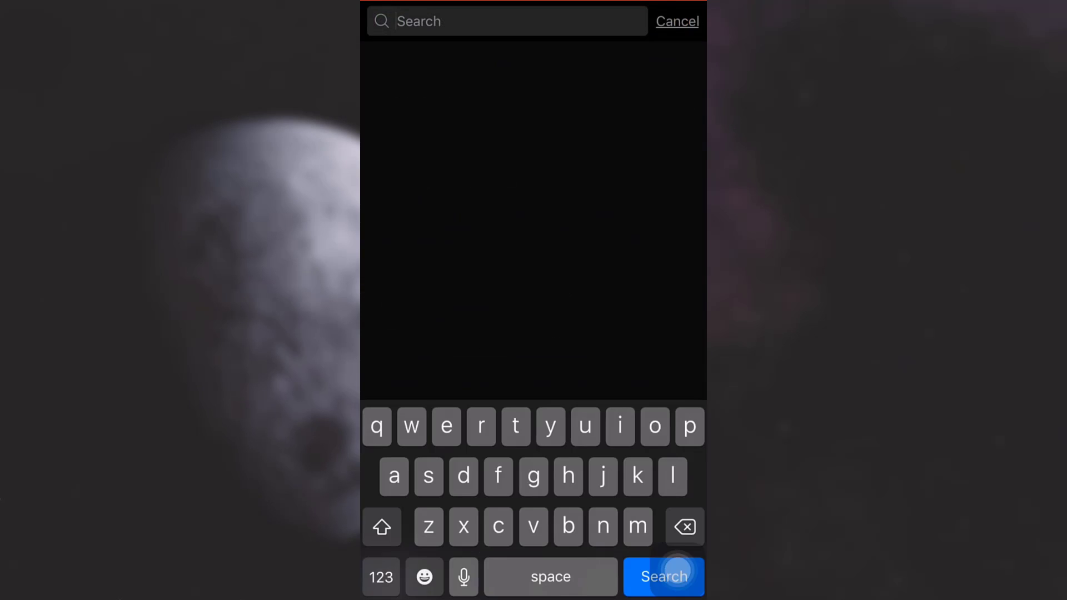
left_click(638, 525)
type("ike")
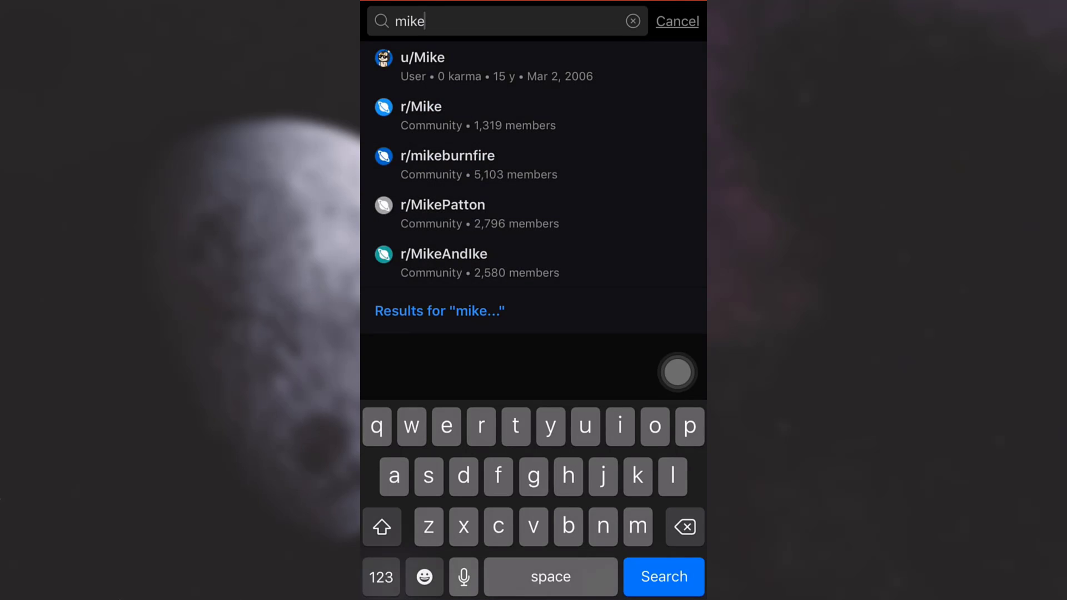
left_click(422, 67)
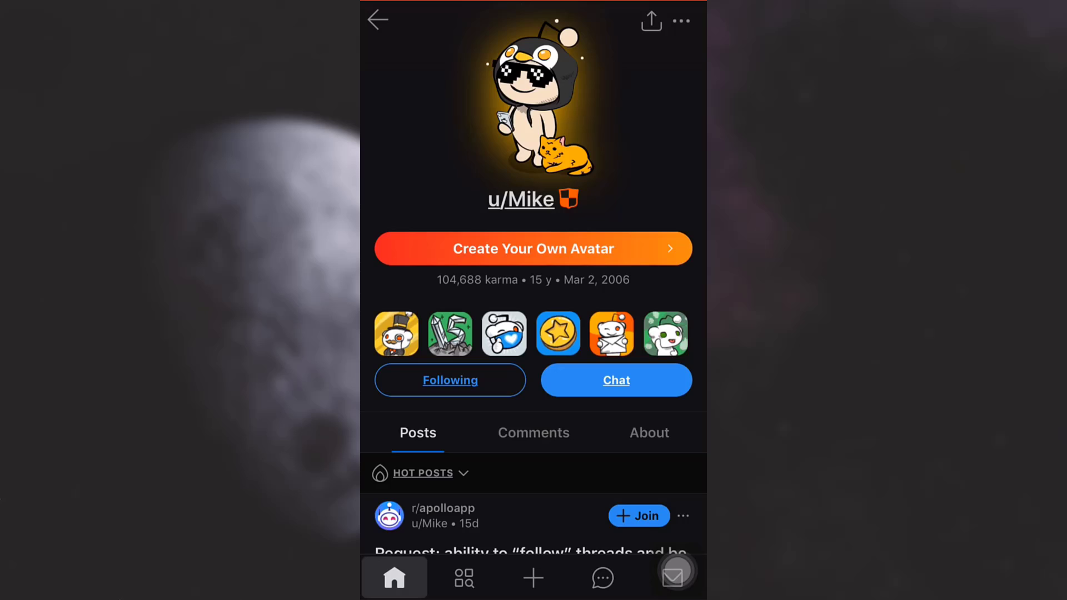
scroll(534, 376, "down", 3)
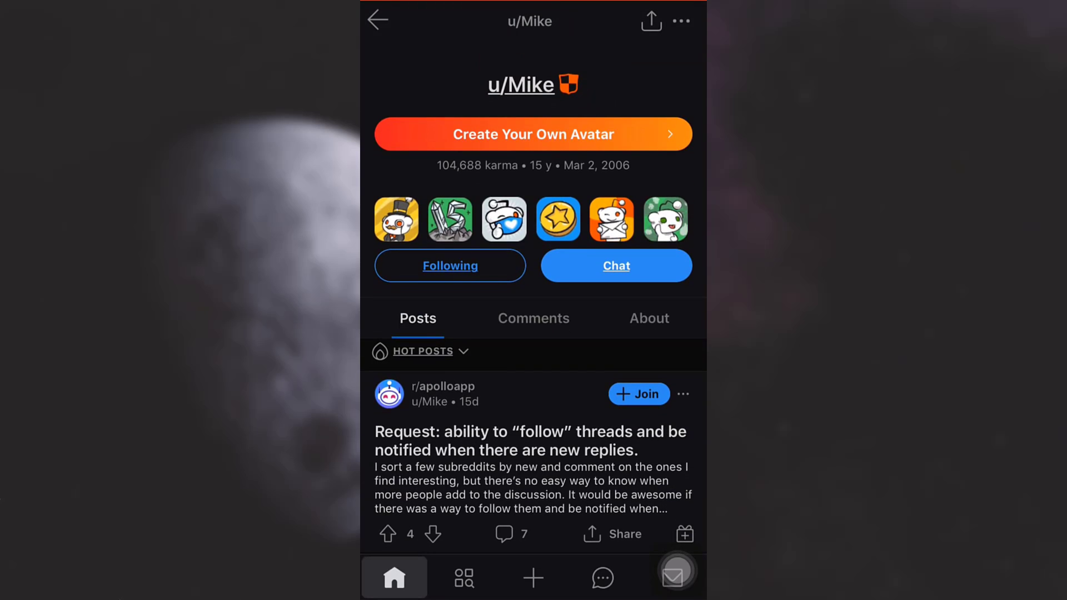
Step: Unfollow u/Mike via the Following button so Follow reappears
left_click(451, 265)
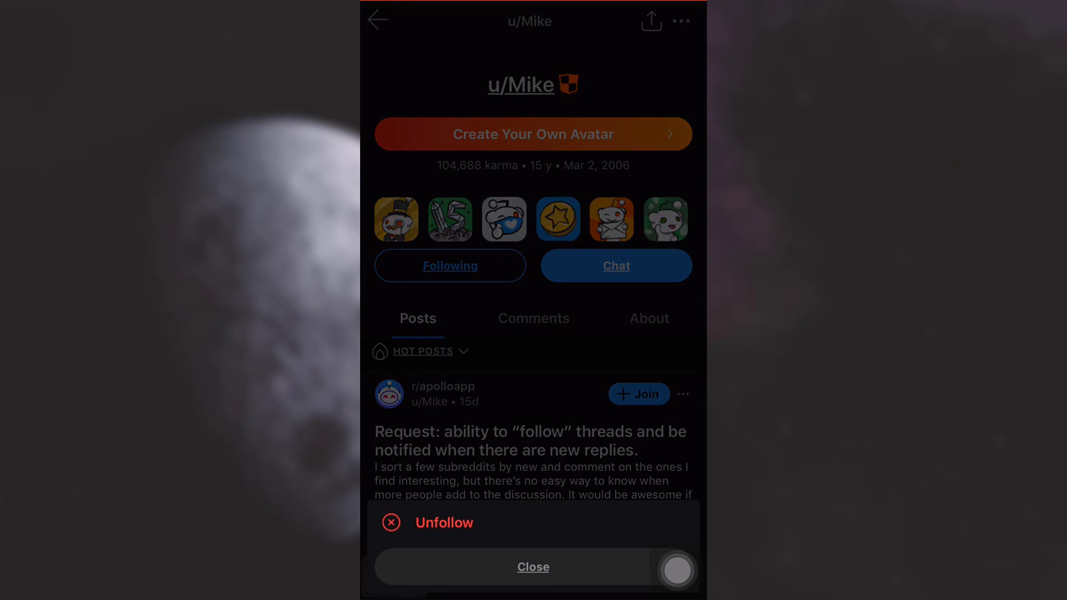
left_click(445, 523)
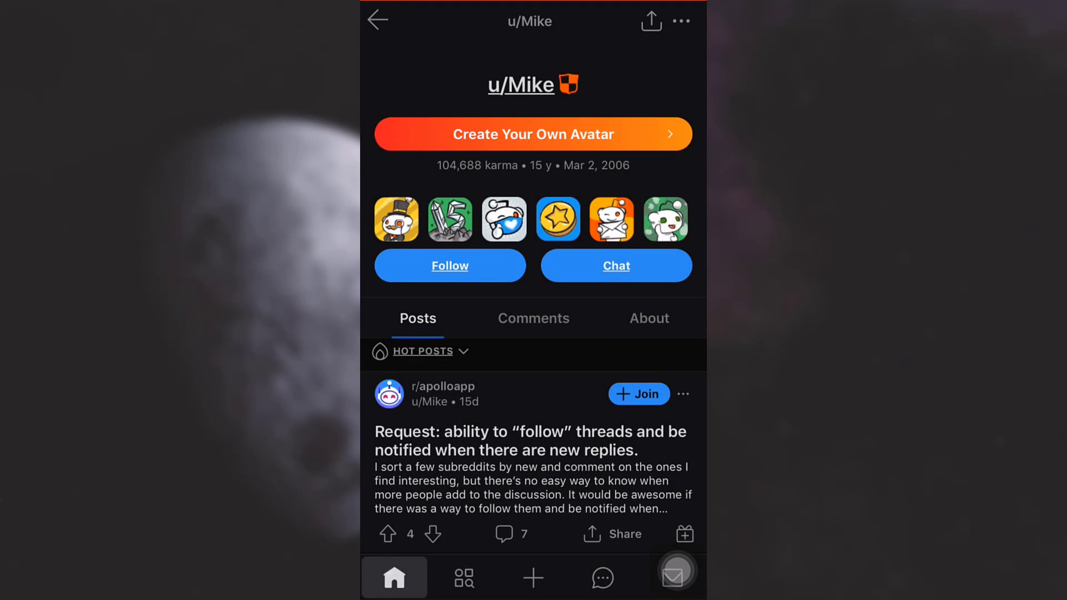
left_click(673, 577)
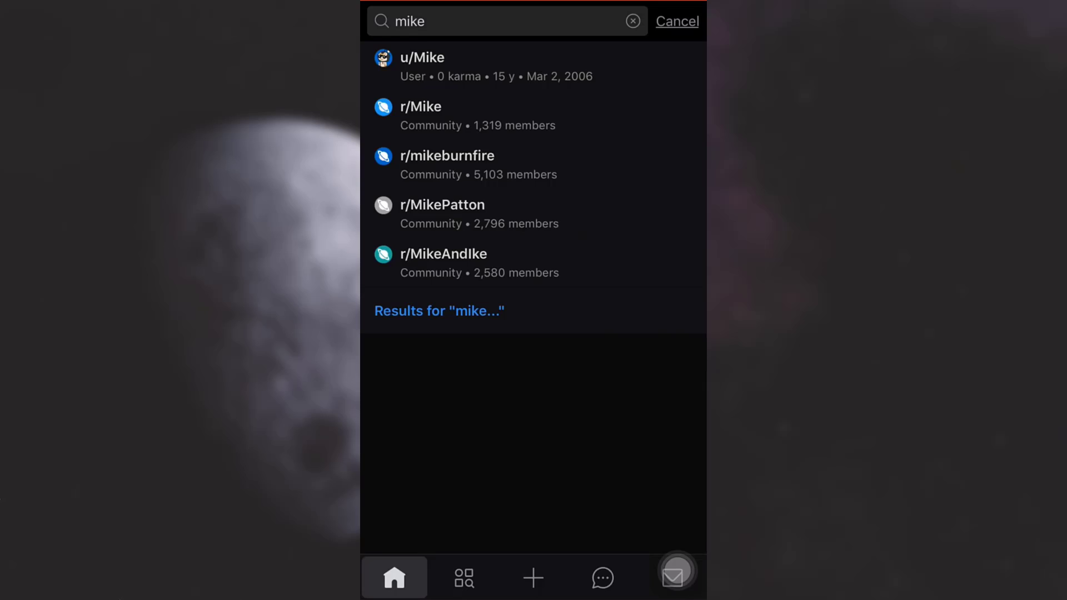
left_click(641, 21)
left_click(676, 21)
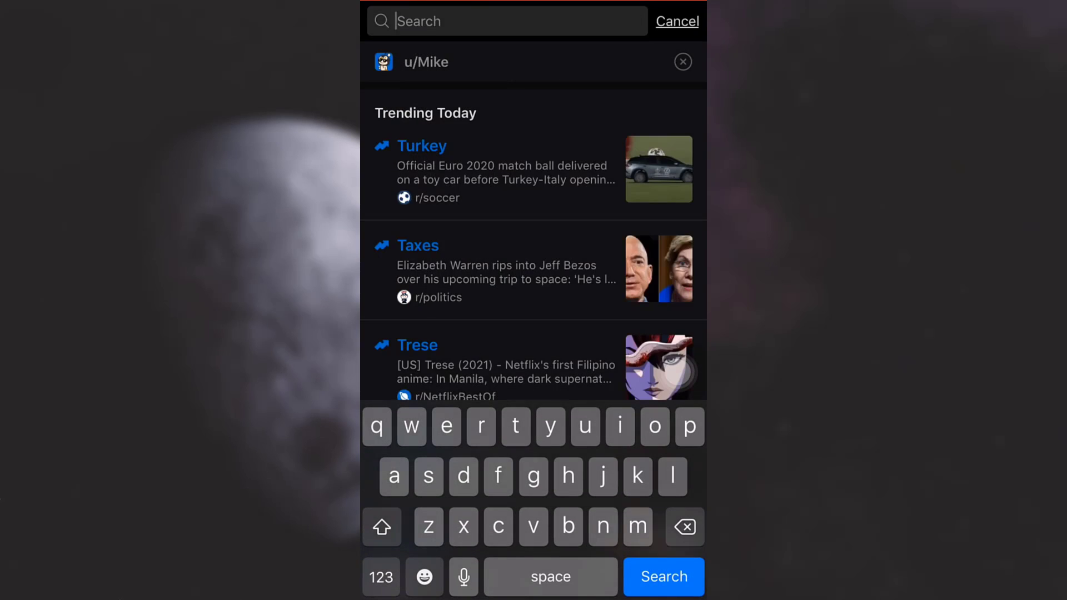